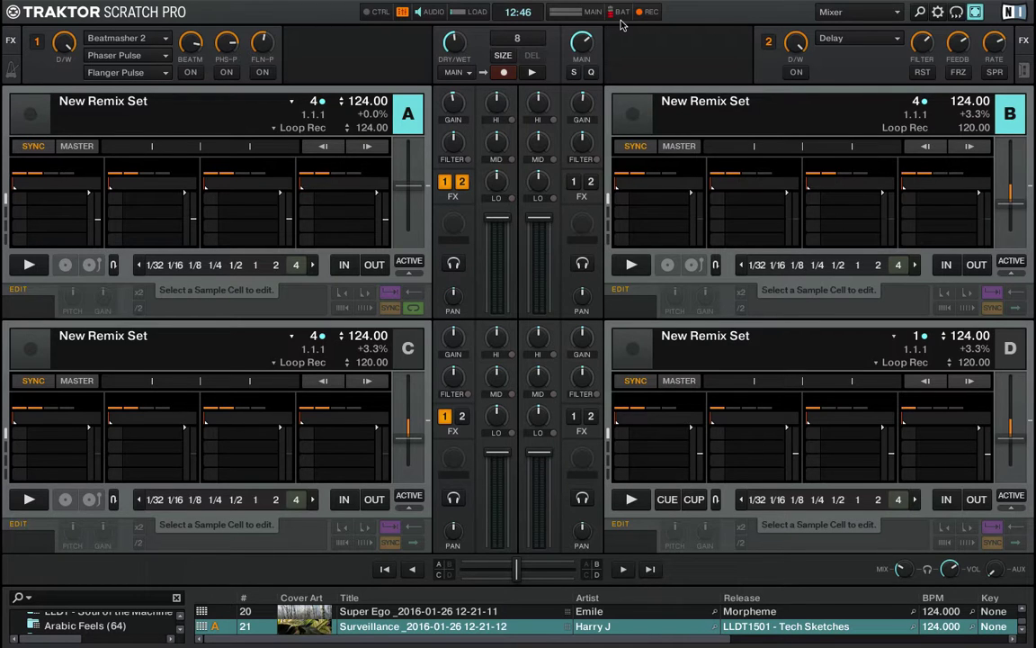
# Export the Ego remix set to the Desktop as 'Ego 1000', then drag the file back into Traktor.
pyautogui.hotkey('ctrl', 'b')
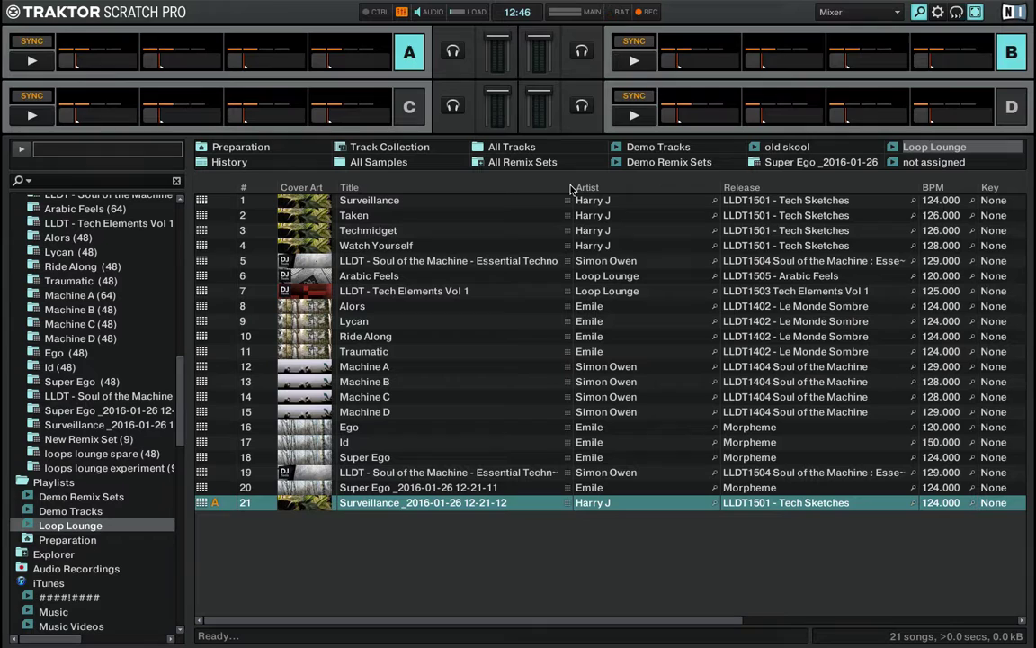
pyautogui.rightClick(354, 426)
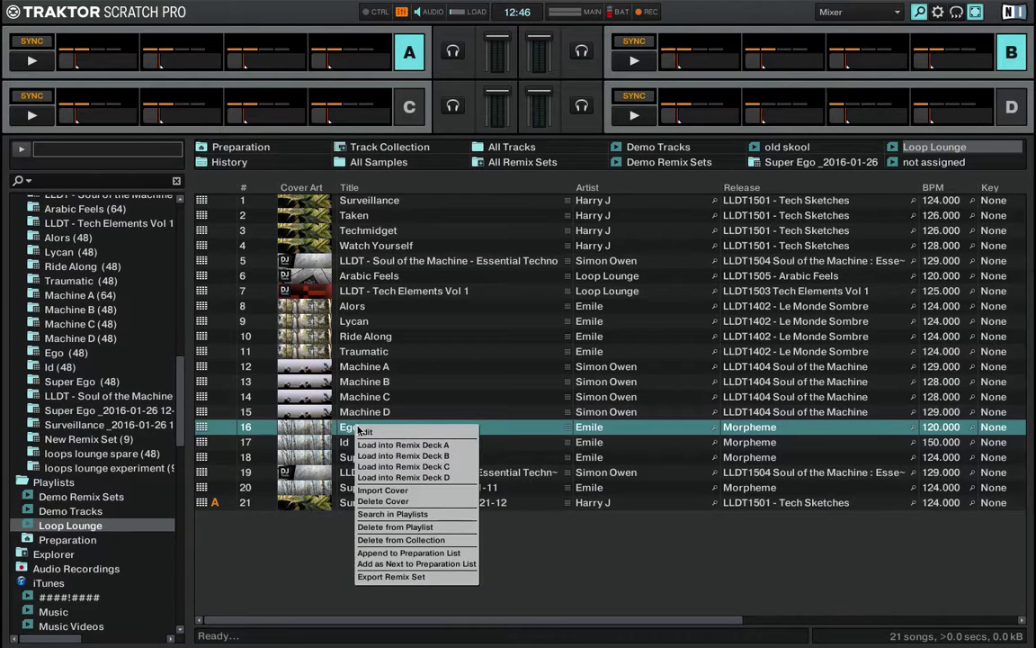
pyautogui.click(369, 575)
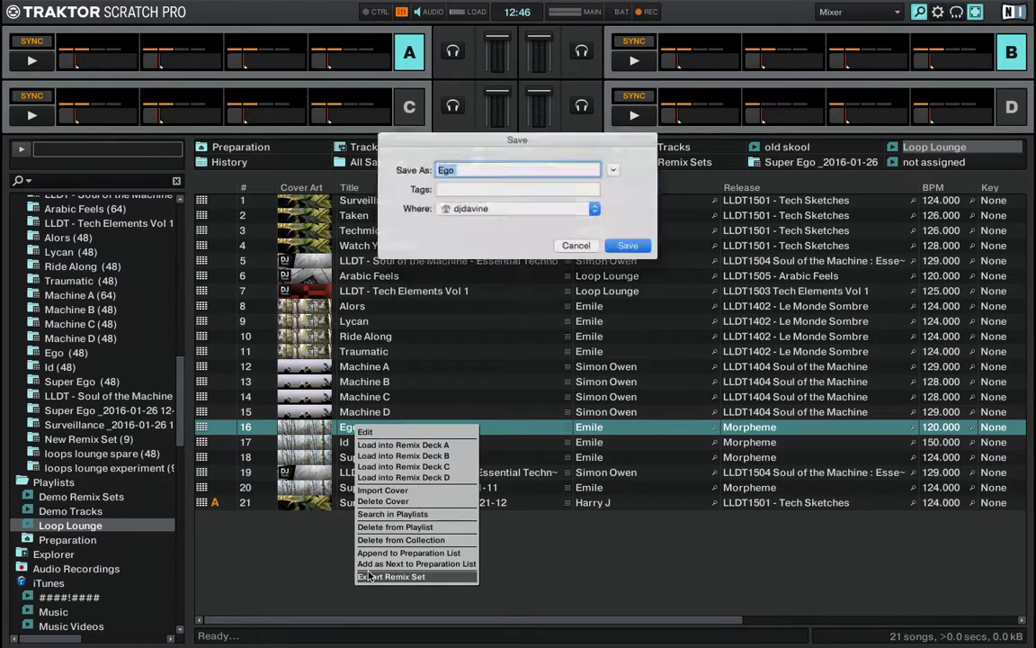
pyautogui.click(551, 165)
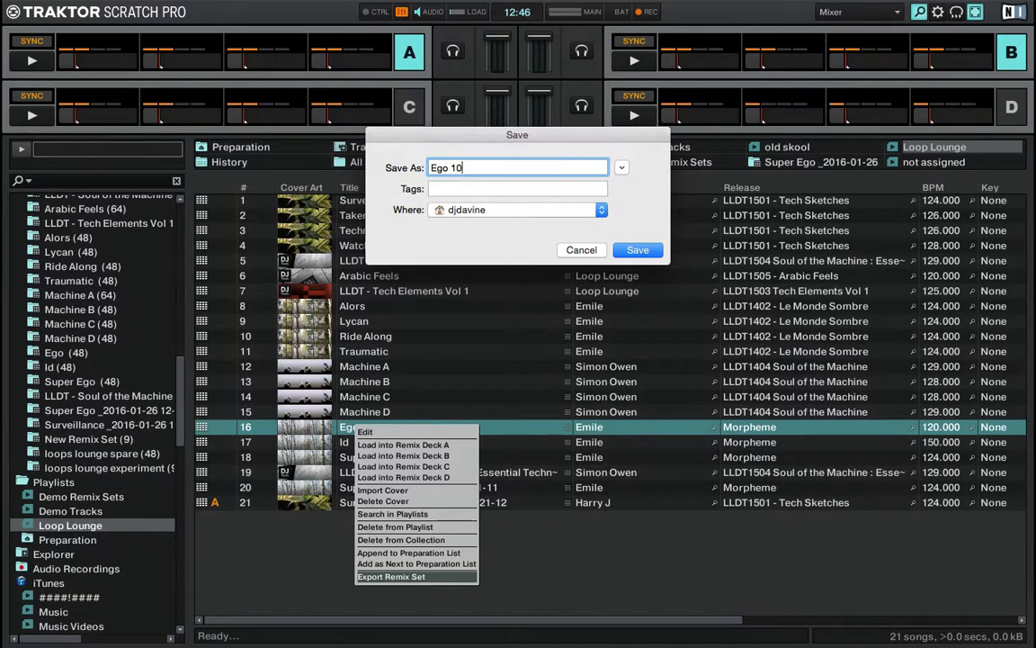
pyautogui.click(577, 209)
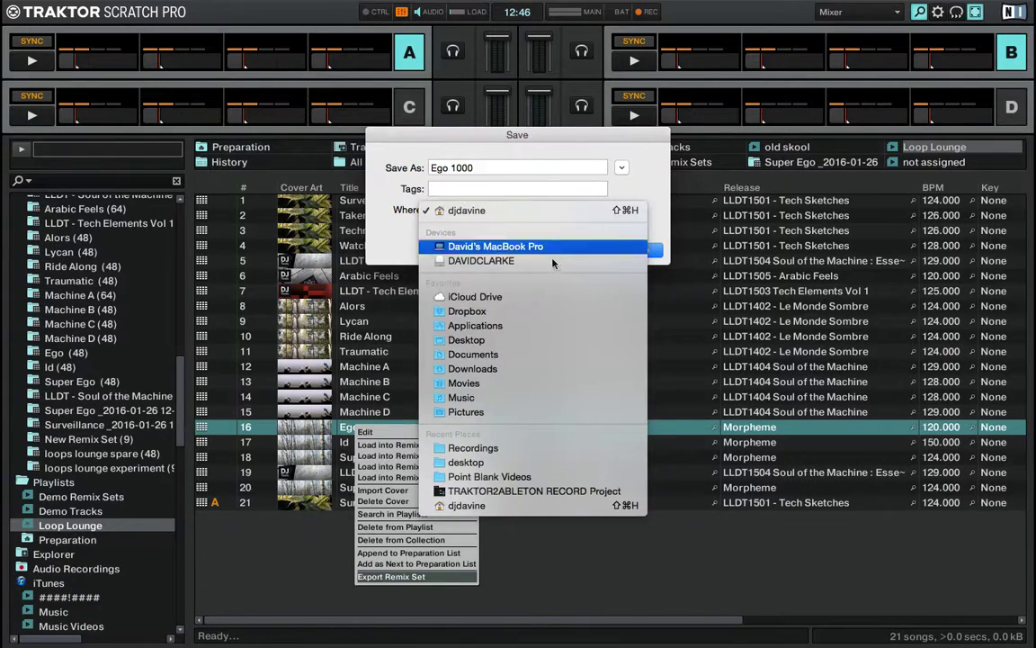
pyautogui.click(536, 341)
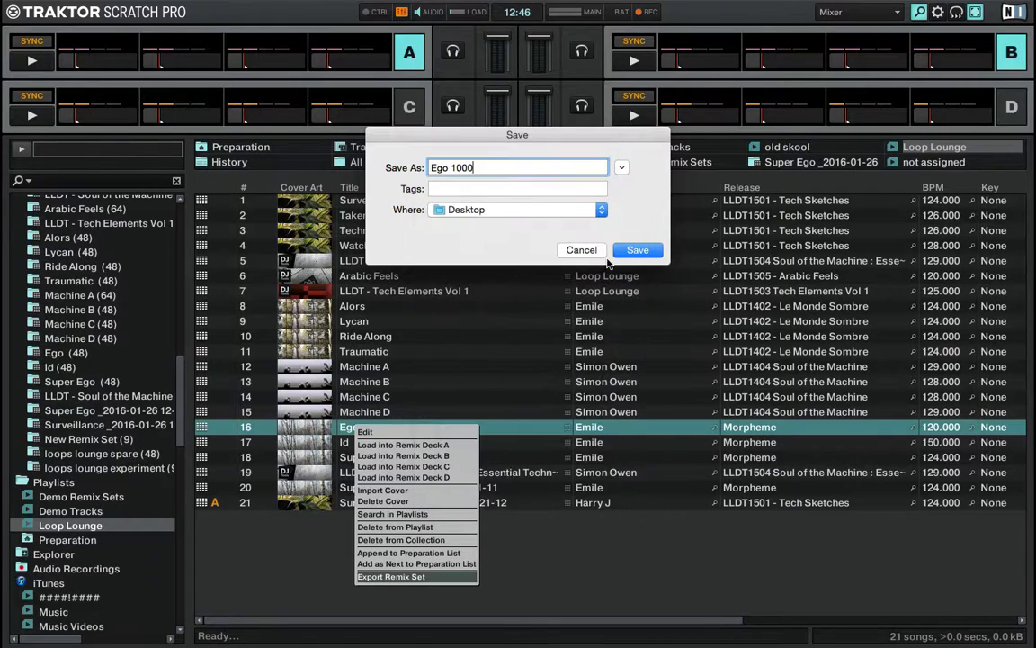
pyautogui.click(638, 250)
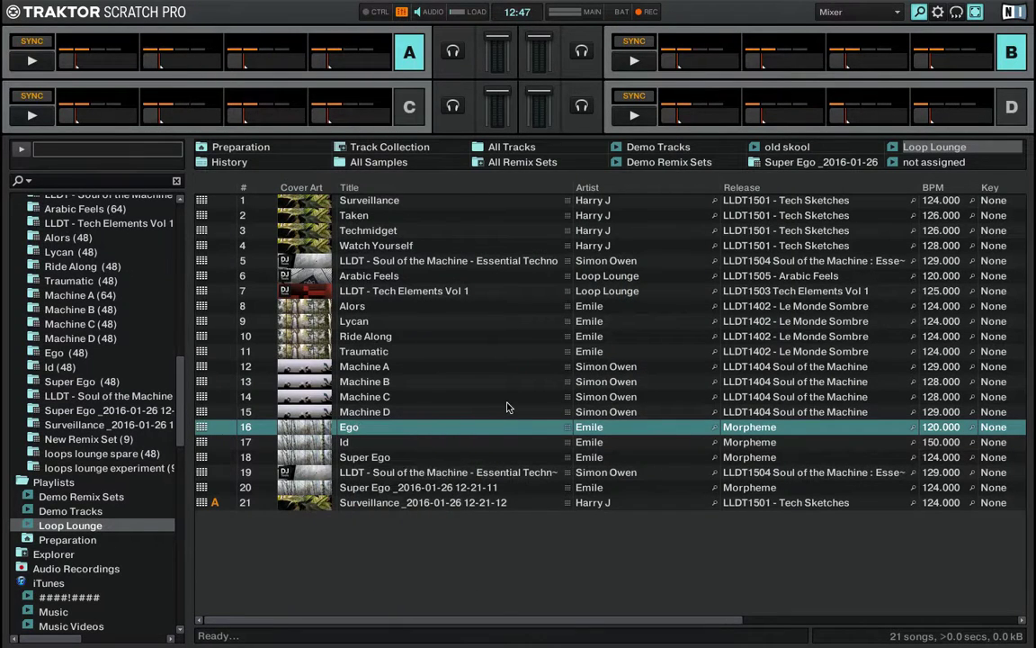
pyautogui.hotkey('ctrl', 'Left')
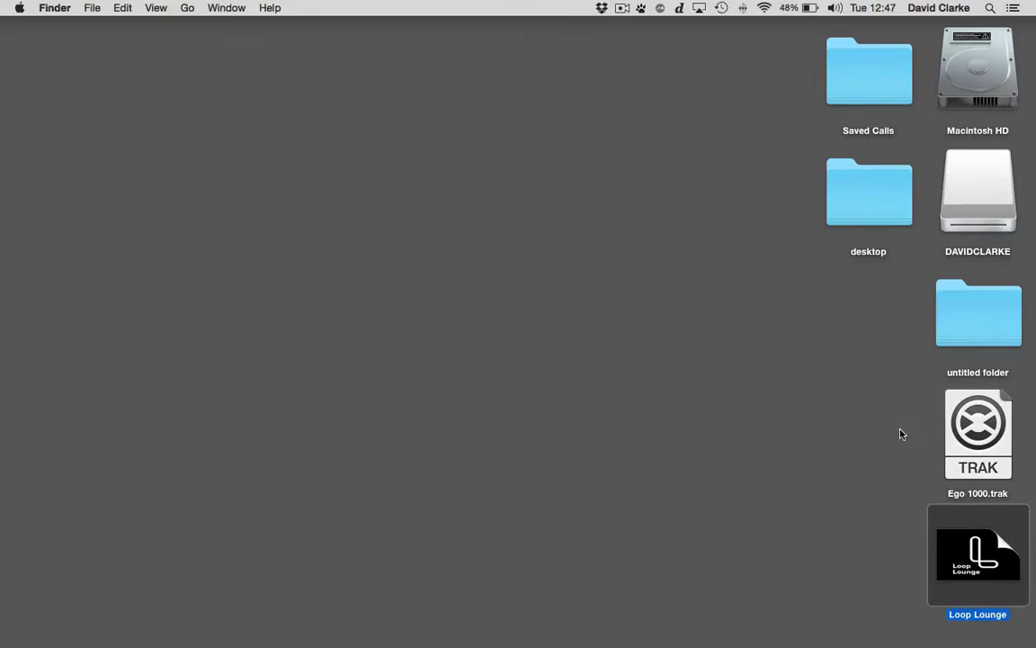
pyautogui.moveTo(955, 432); pyautogui.dragTo(663, 431)
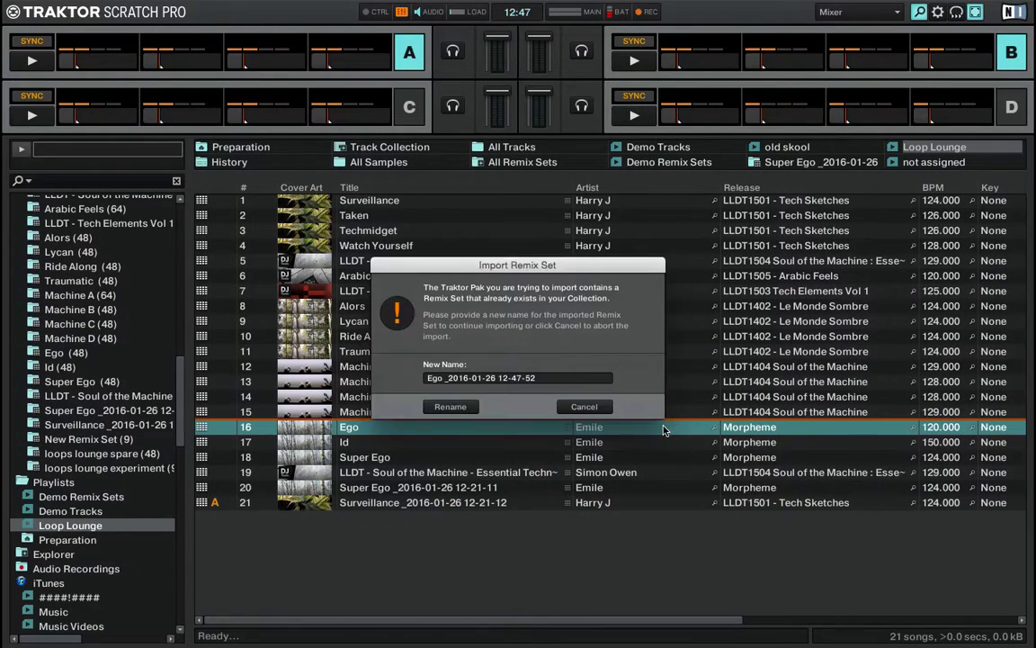
# Rename the reimported copy to 'loops lounge trial' and confirm the import.
pyautogui.doubleClick(533, 378)
pyautogui.press('BackSpace')
pyautogui.press('BackSpace')
pyautogui.press('BackSpace')
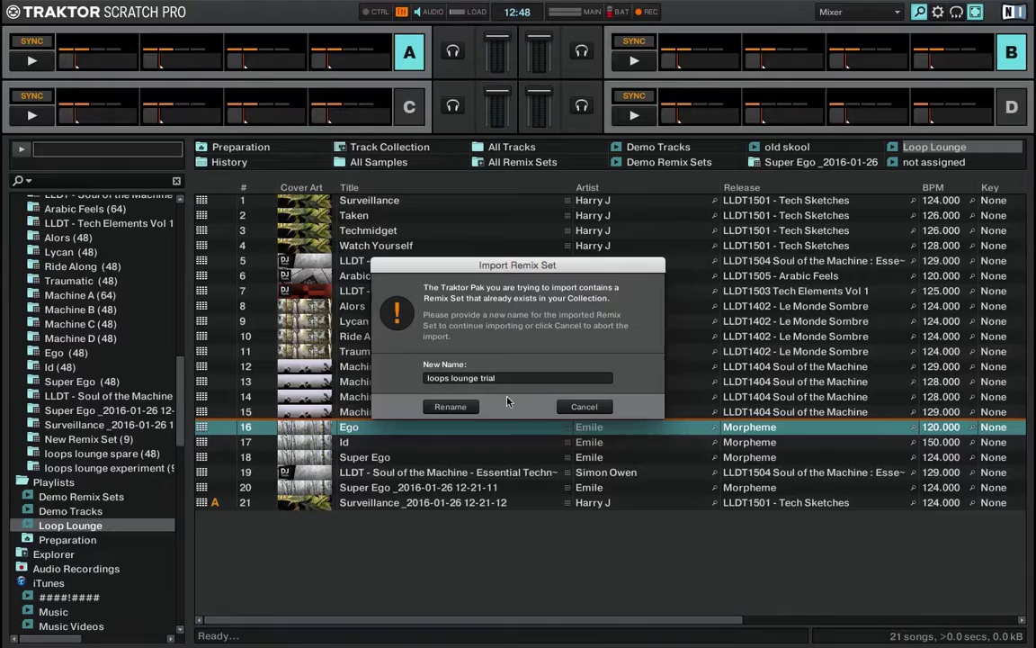
pyautogui.click(451, 407)
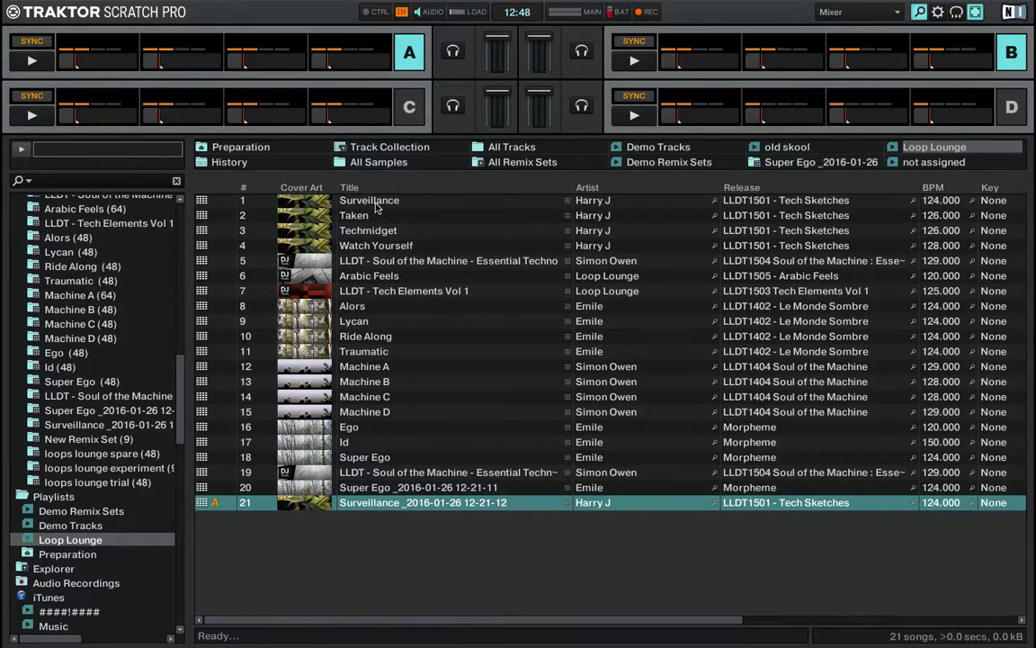
# Load the Surveillance remix set onto deck A and return to the full deck and mixer view.
pyautogui.click(376, 203)
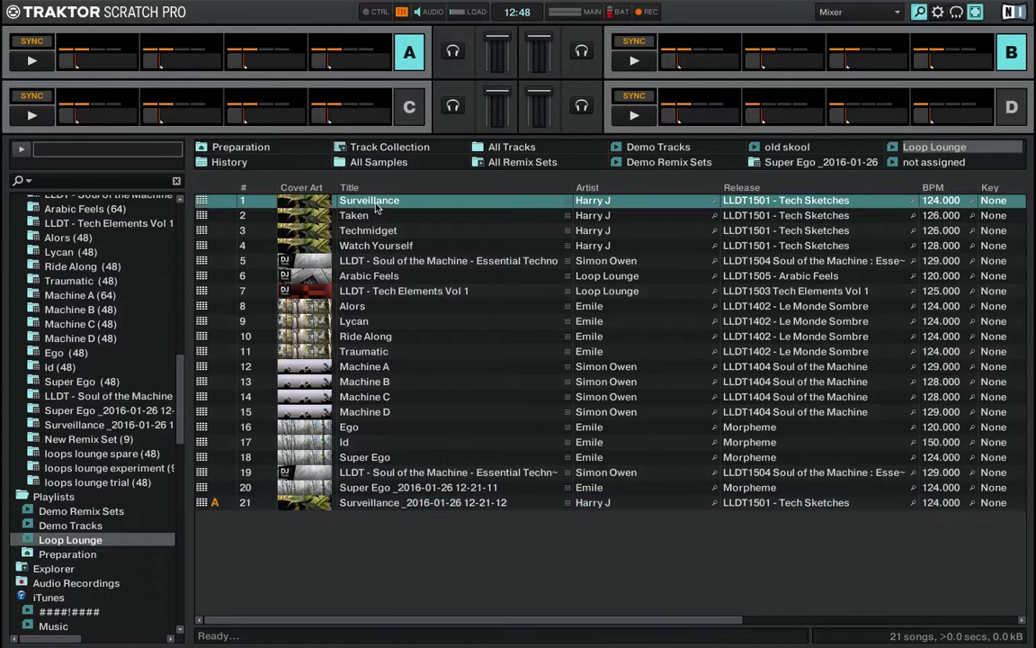
pyautogui.moveTo(373, 202); pyautogui.dragTo(355, 70)
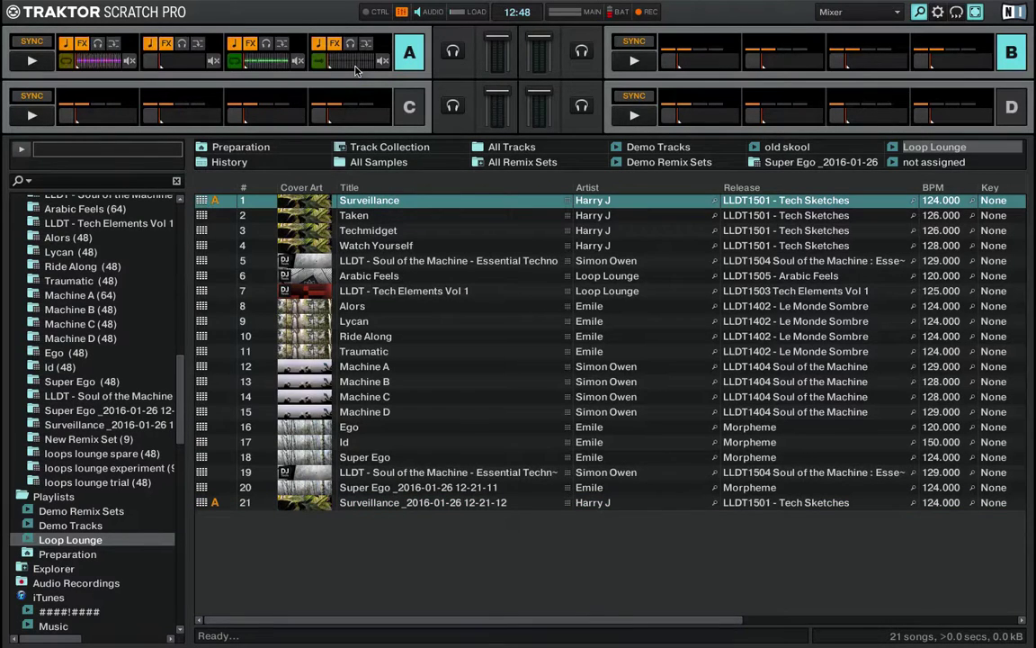
pyautogui.press('Tab')
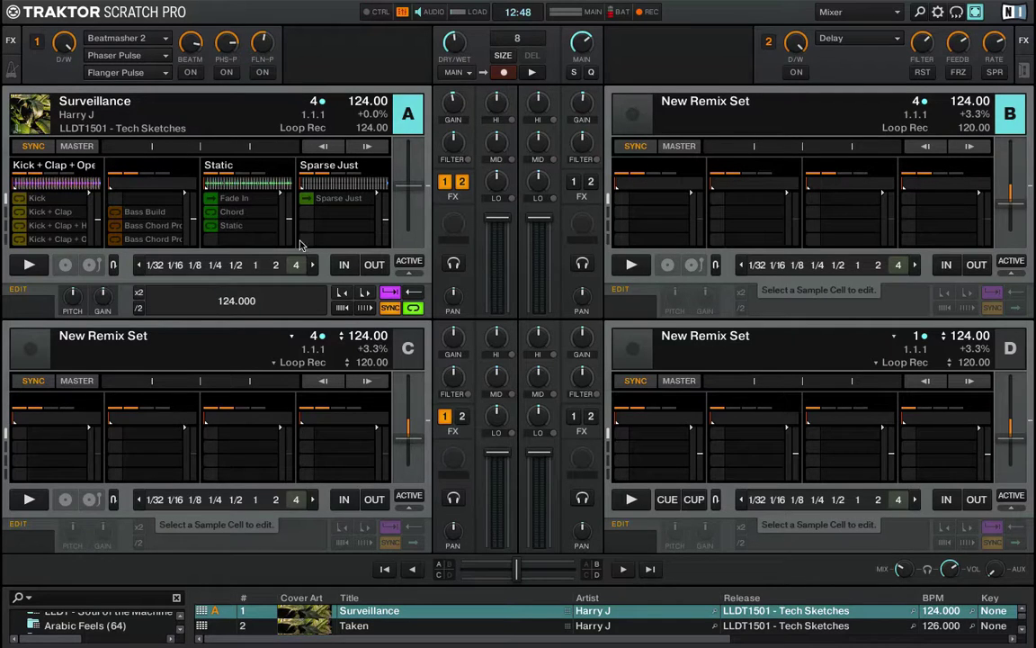
# Review the Remix Decks page in Preferences, then close Preferences.
pyautogui.click(937, 13)
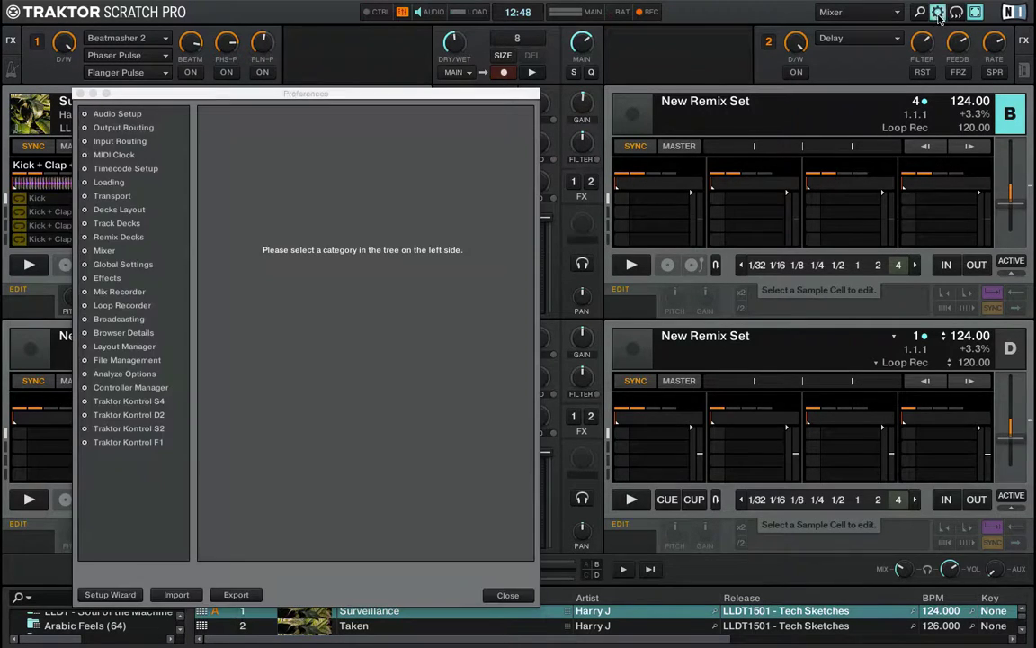
pyautogui.click(135, 237)
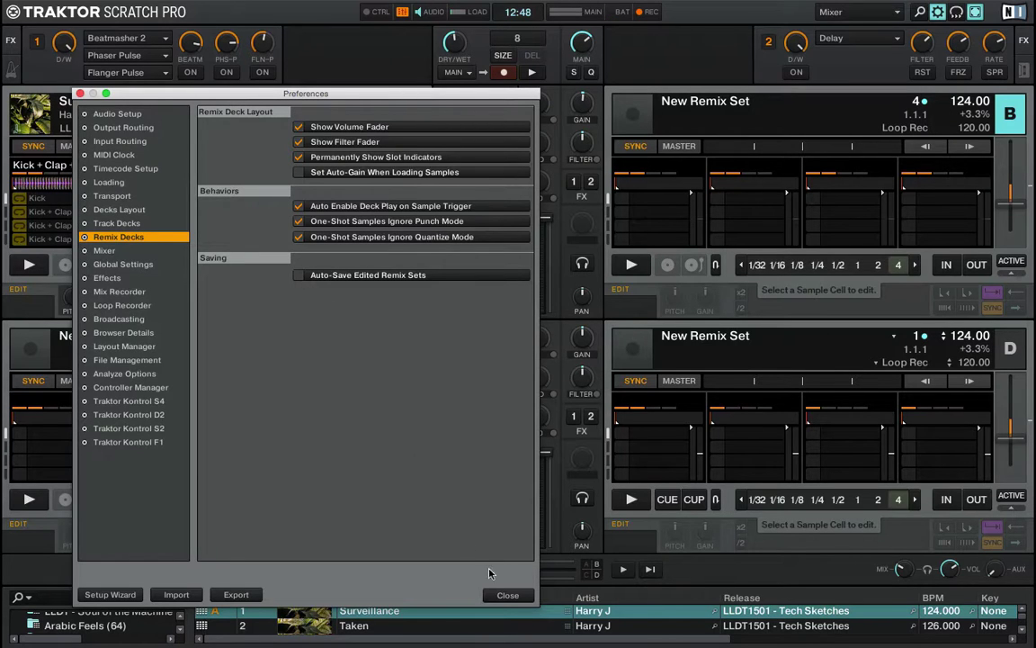
pyautogui.click(496, 596)
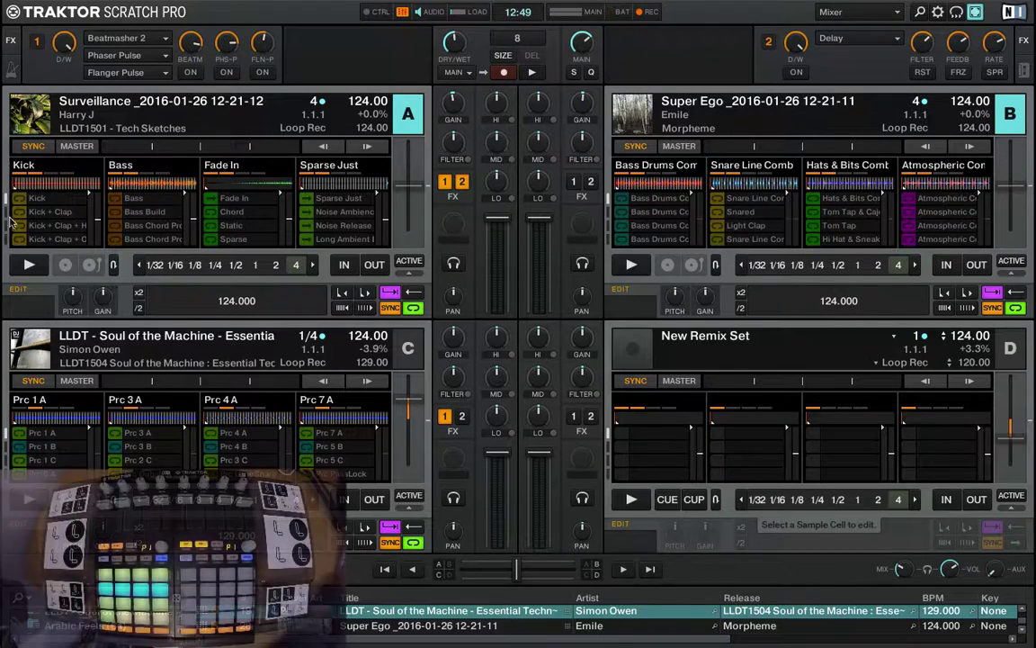
# Fill deck D's four slots with the Kick, Light Clap, Tom Tap & Cajon and Prc 5 C cells.
pyautogui.moveTo(40, 200); pyautogui.dragTo(632, 433)
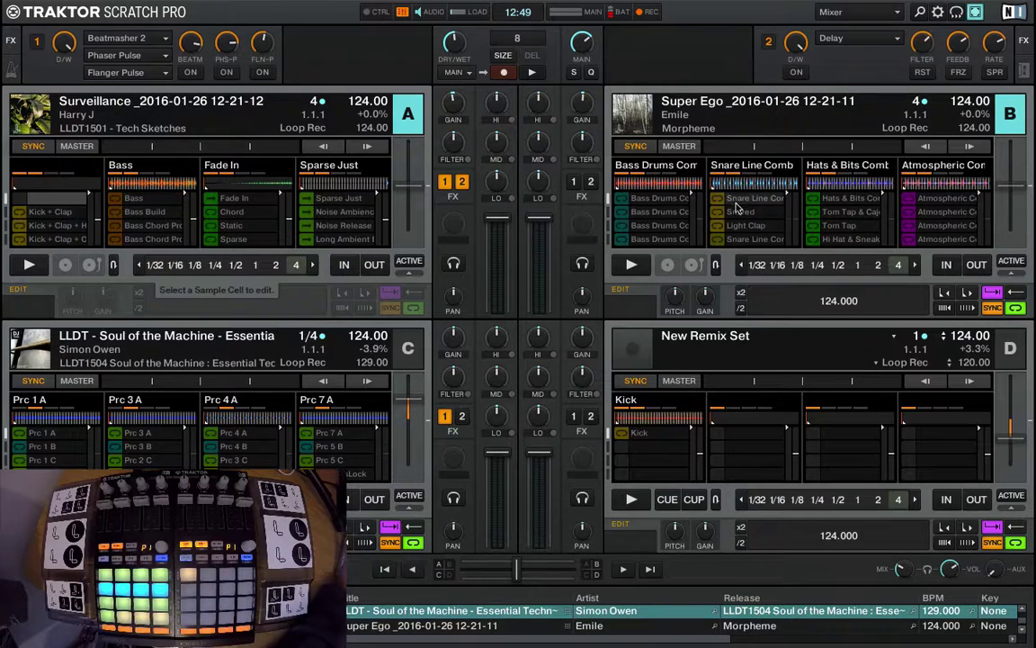
pyautogui.moveTo(736, 226); pyautogui.dragTo(747, 409)
pyautogui.moveTo(846, 211); pyautogui.dragTo(841, 435)
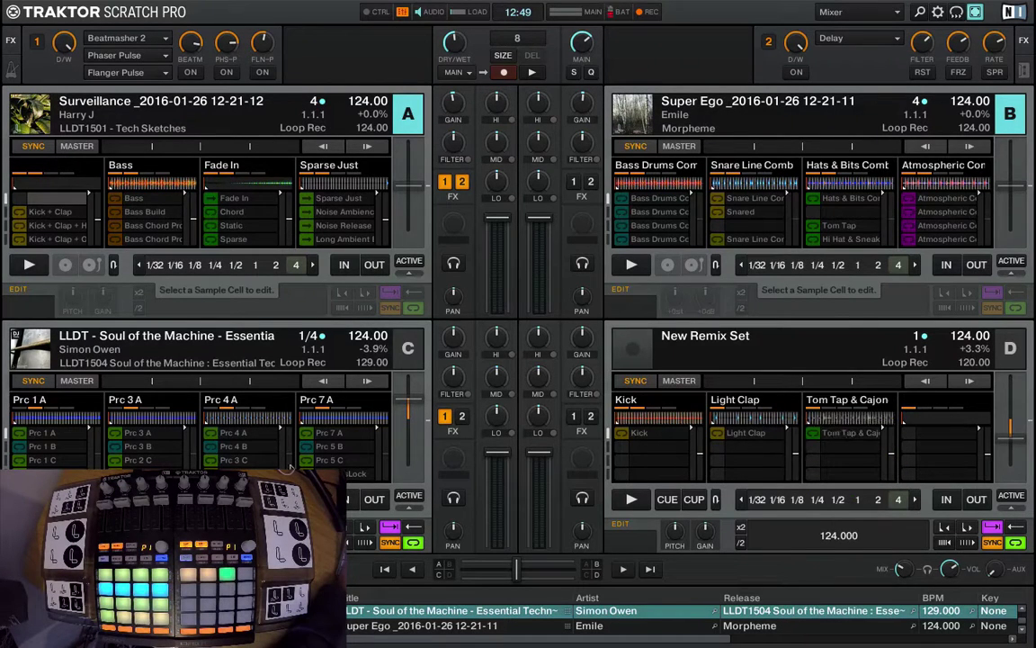
pyautogui.moveTo(310, 459); pyautogui.dragTo(926, 434)
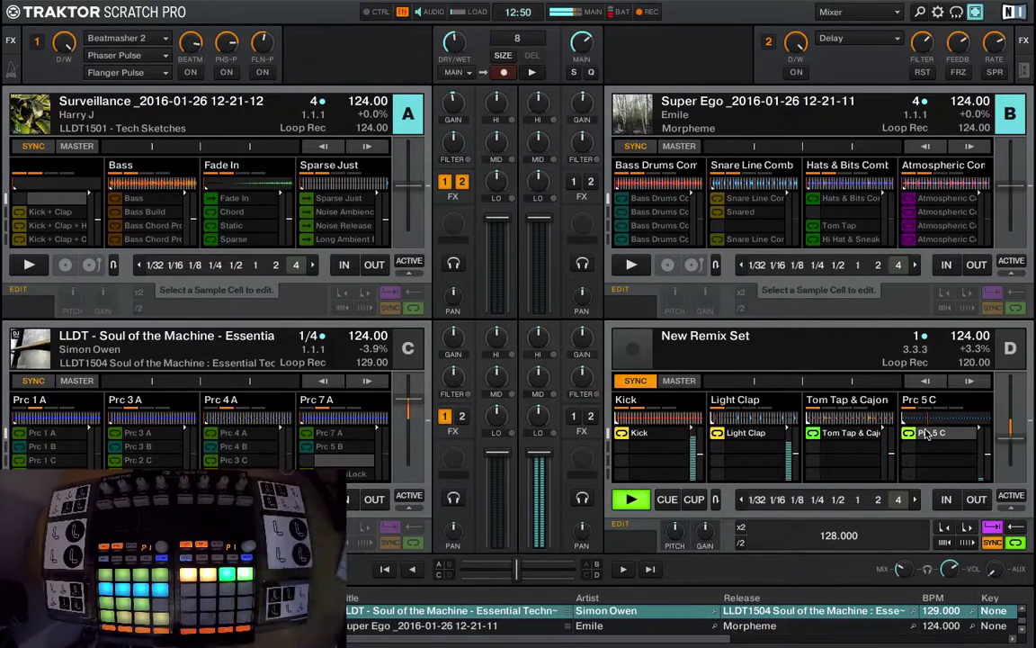
# Drop the Bass Drums Combo, Prc 7 A, Prc 5 B and Static cells into deck D's slots.
pyautogui.moveTo(659, 198); pyautogui.dragTo(655, 450)
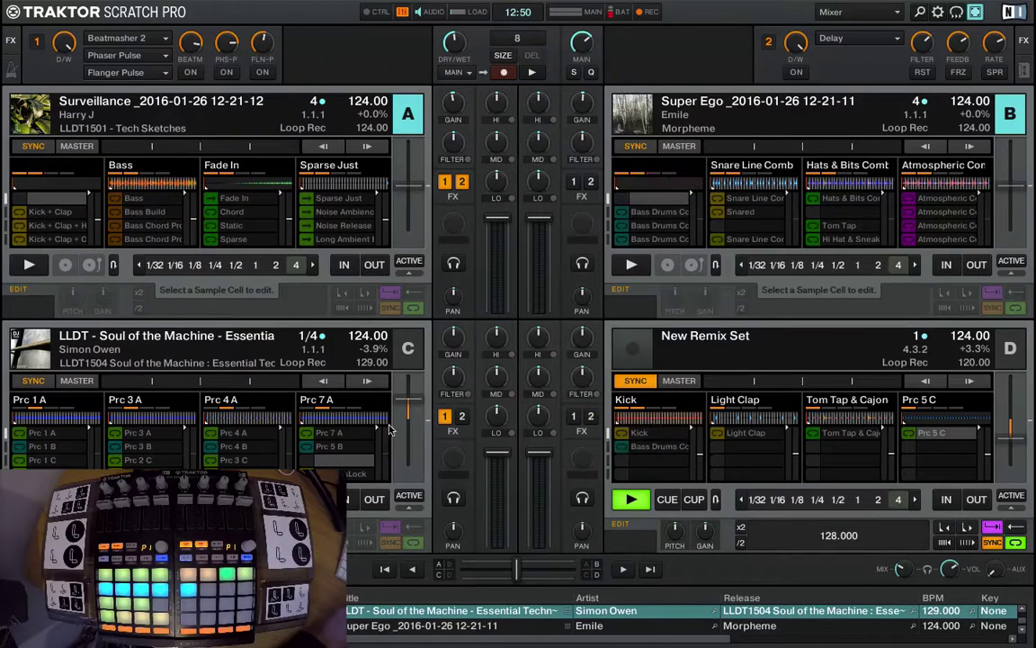
pyautogui.moveTo(328, 433); pyautogui.dragTo(751, 452)
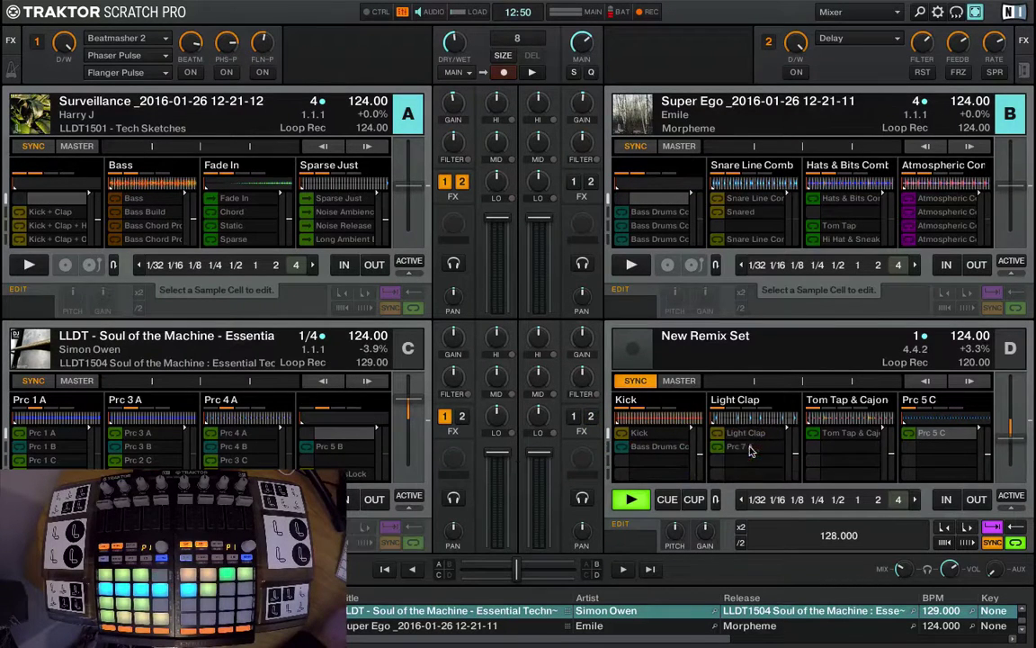
pyautogui.moveTo(302, 456); pyautogui.dragTo(835, 446)
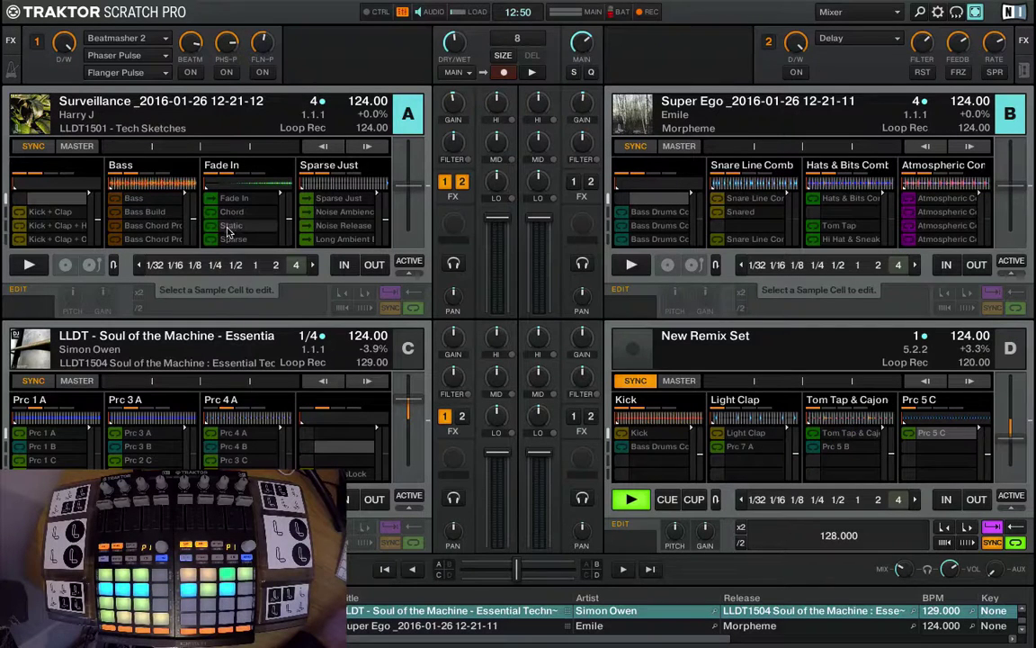
pyautogui.moveTo(224, 232); pyautogui.dragTo(918, 448)
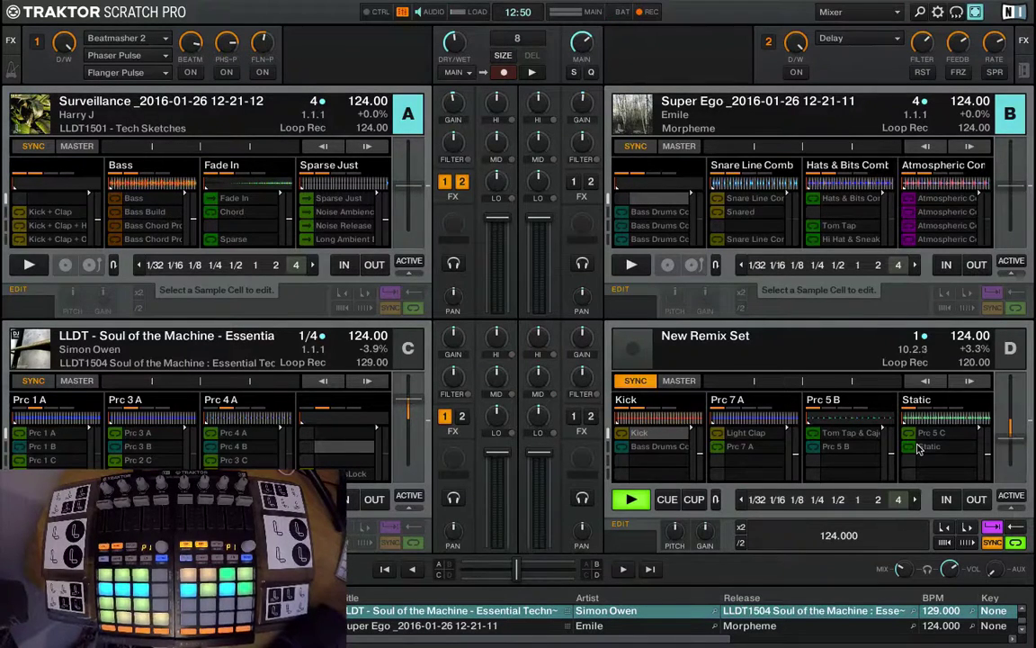
# Play deck A's Bass cell and toggle the phaser effect on and off.
pyautogui.click(114, 200)
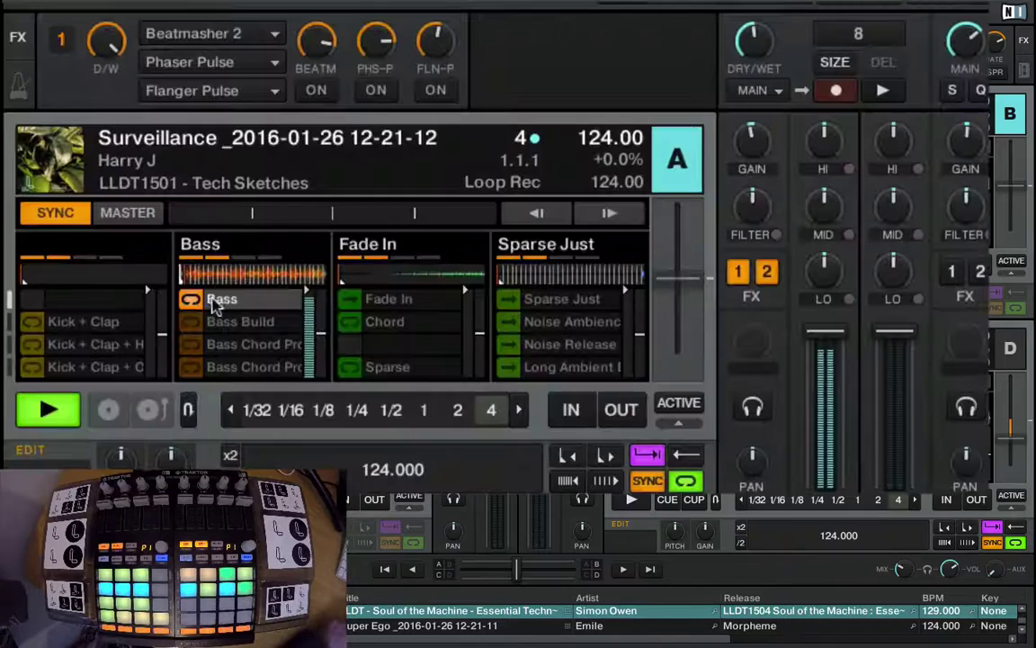
pyautogui.click(376, 93)
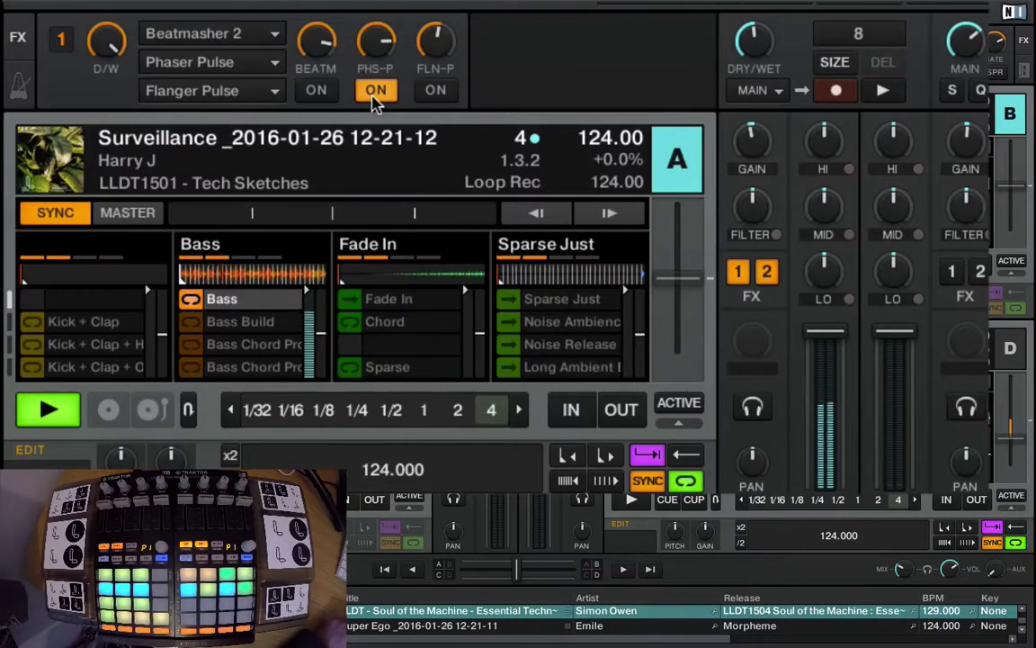
pyautogui.click(374, 92)
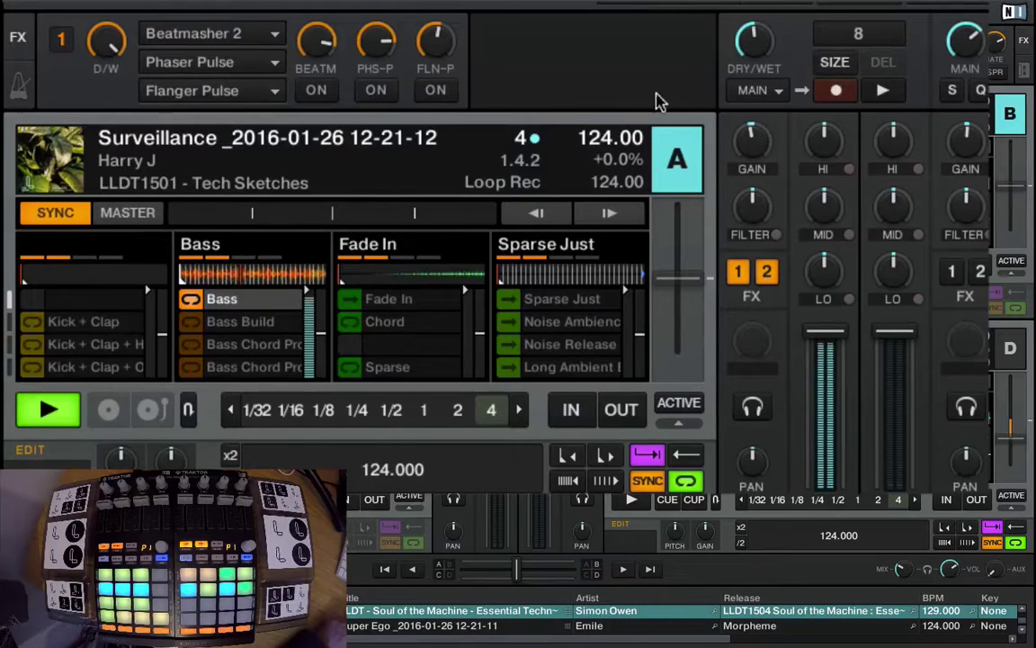
# Record an 8-beat loop of deck A, stop deck A, and play the recording back.
pyautogui.click(835, 91)
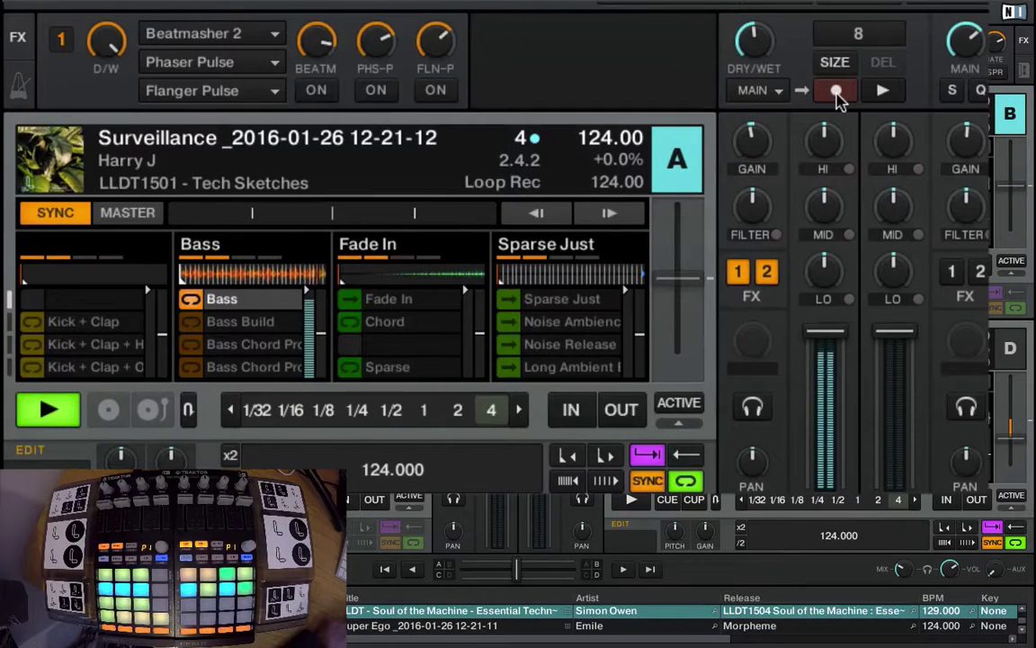
pyautogui.click(837, 93)
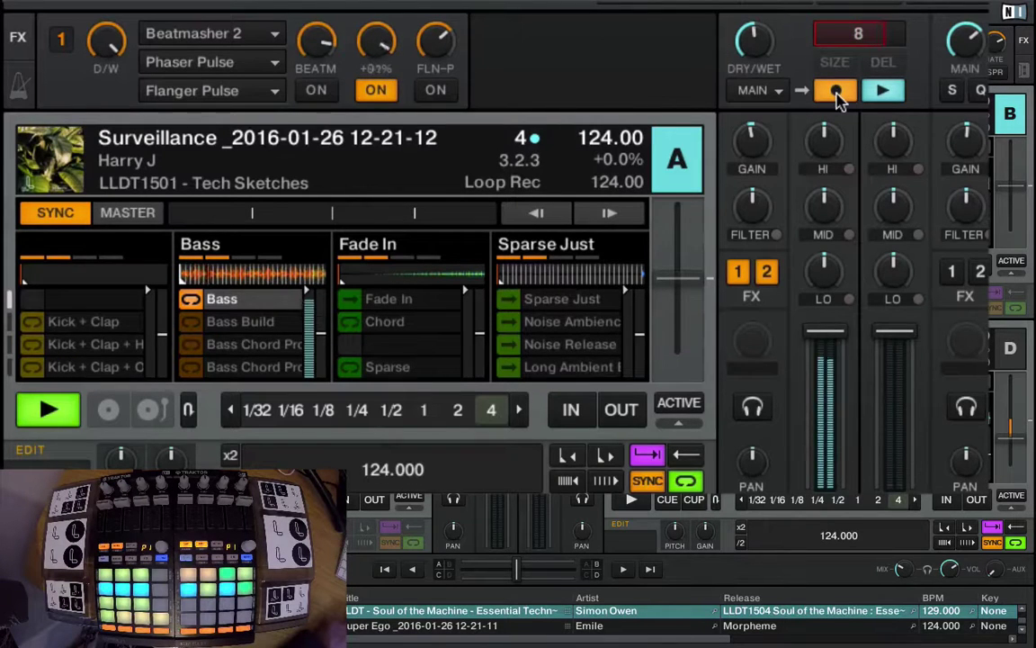
pyautogui.click(836, 93)
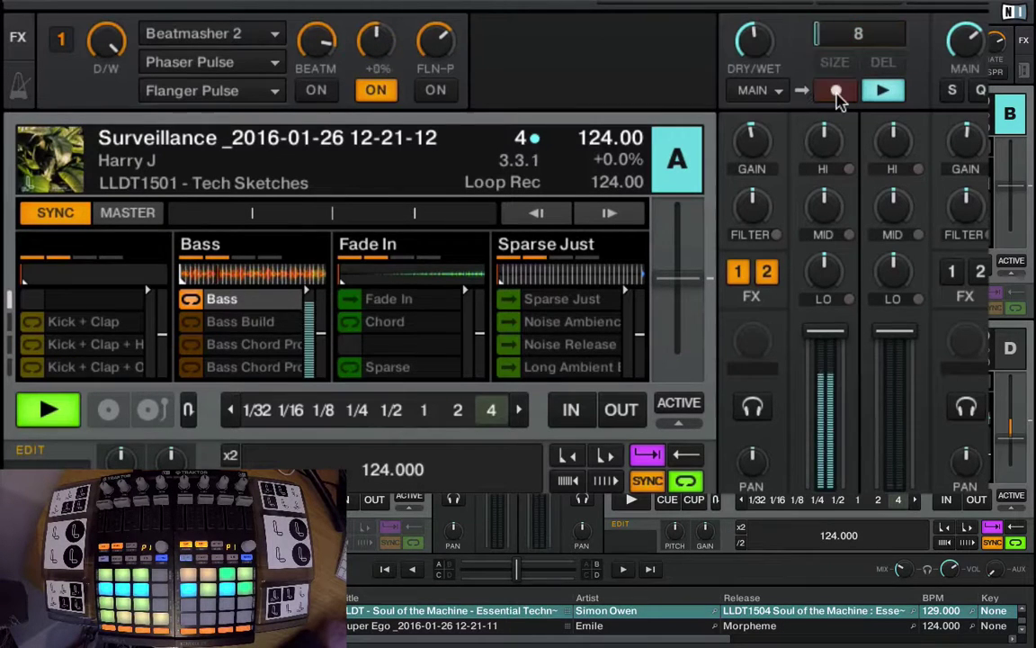
pyautogui.click(883, 90)
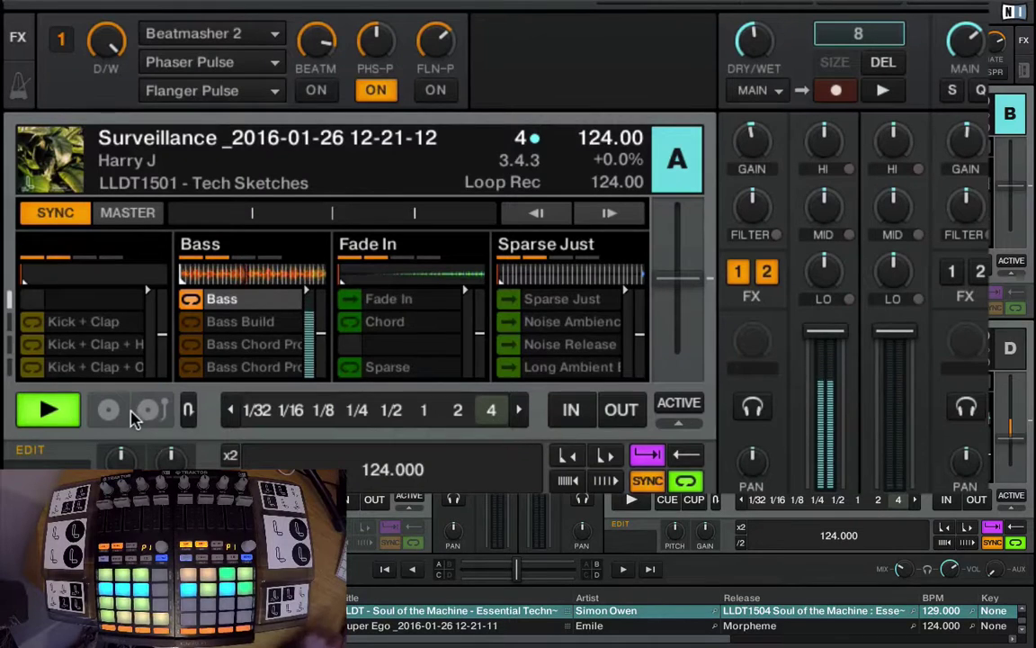
pyautogui.click(50, 412)
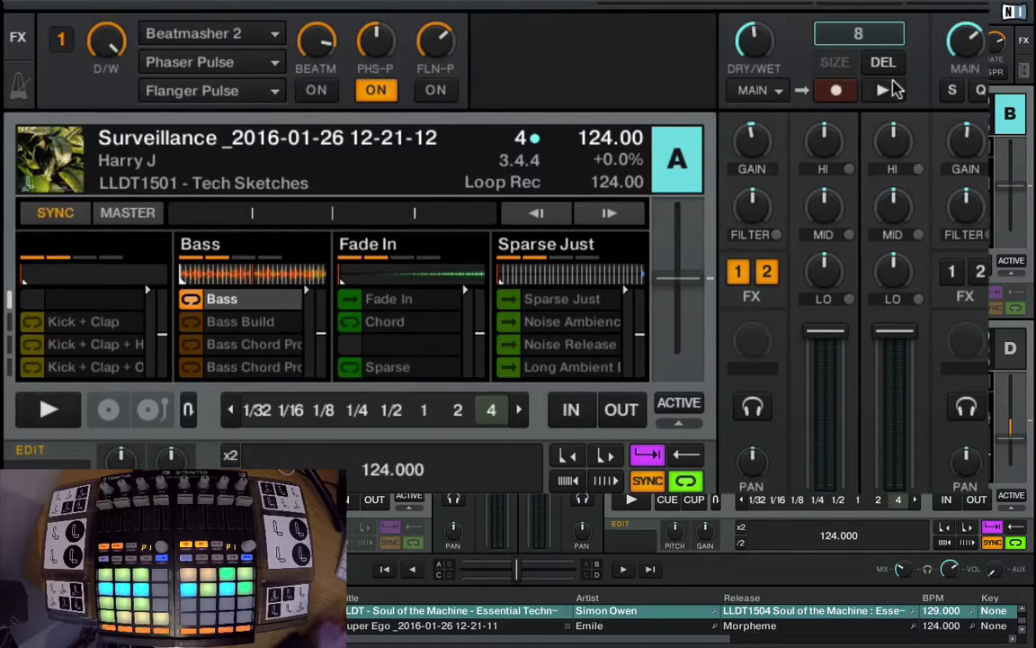
pyautogui.click(886, 91)
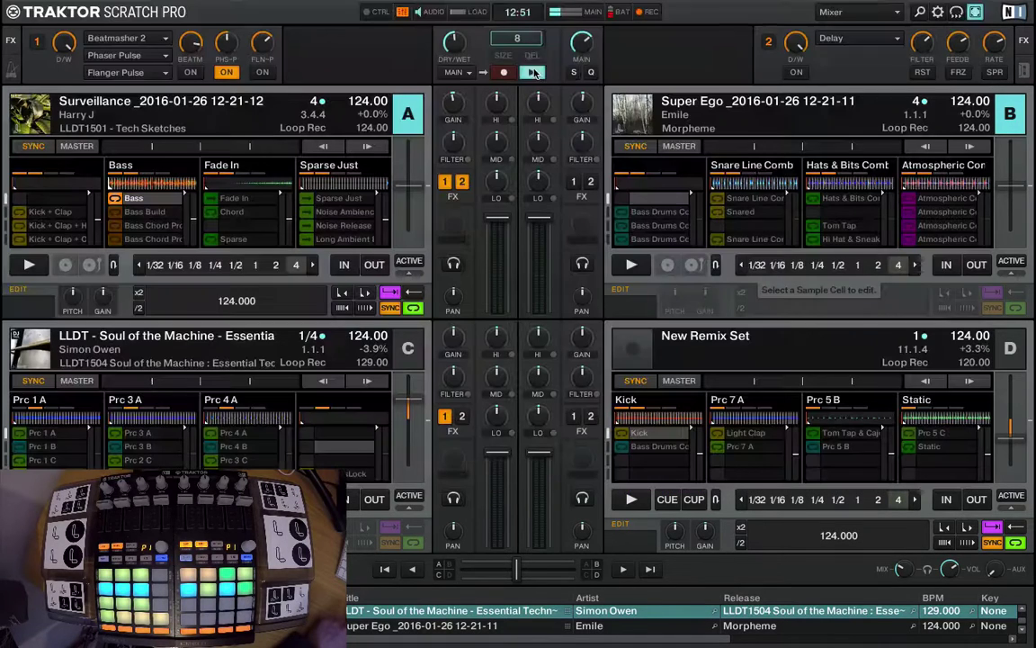
# Drag the recorded loop from the Loop Recorder into deck D's Kick slot.
pyautogui.moveTo(529, 45); pyautogui.dragTo(654, 464)
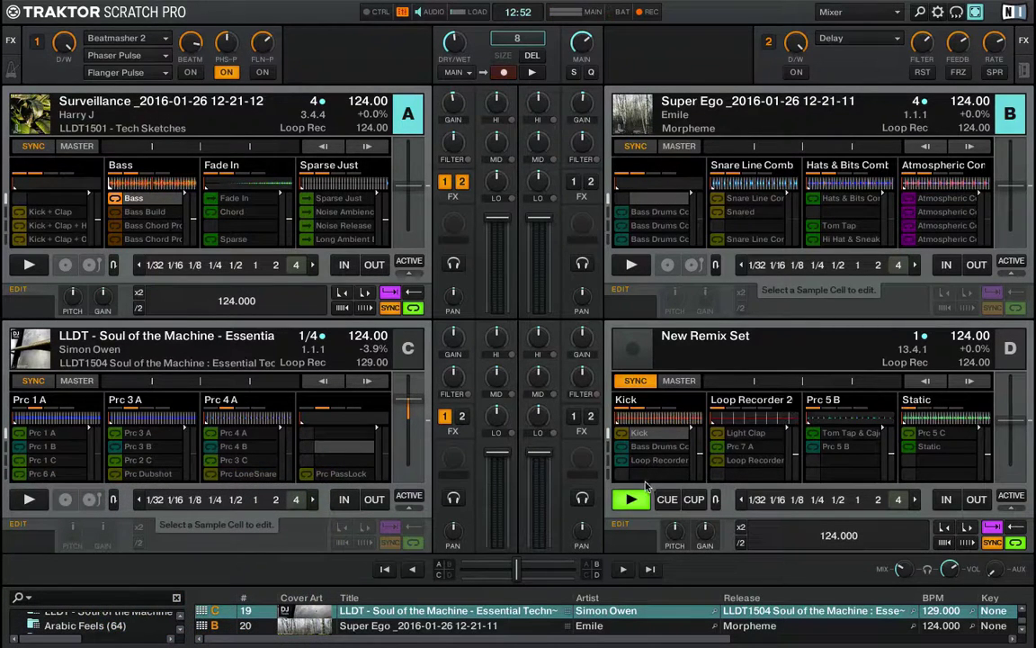
# Save deck D's remix set as 'loops trial' and return to the decks view.
pyautogui.click(1010, 348)
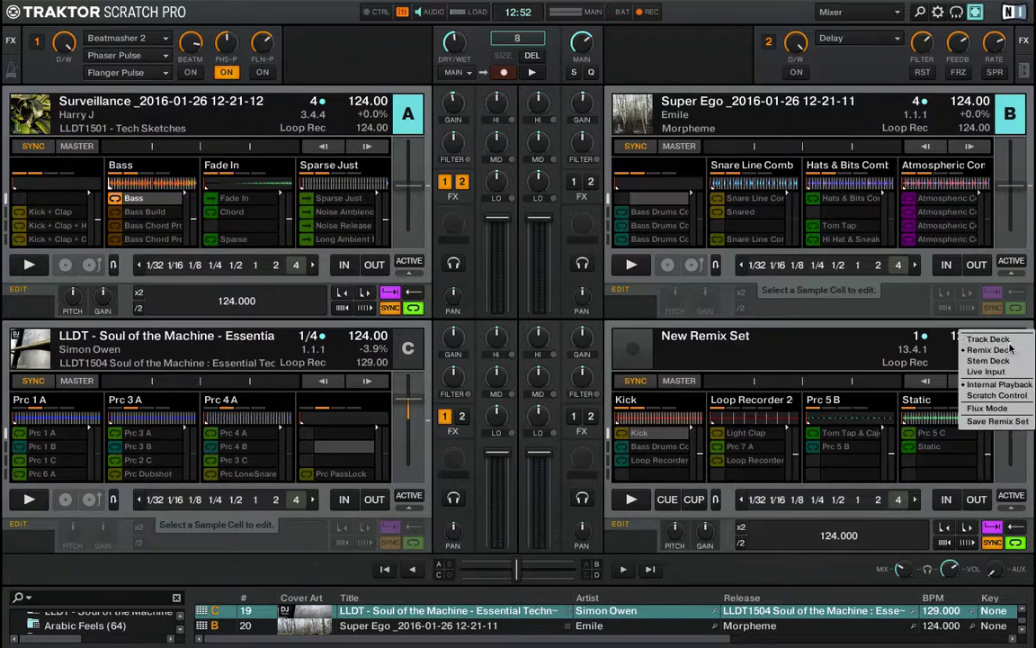
pyautogui.click(998, 421)
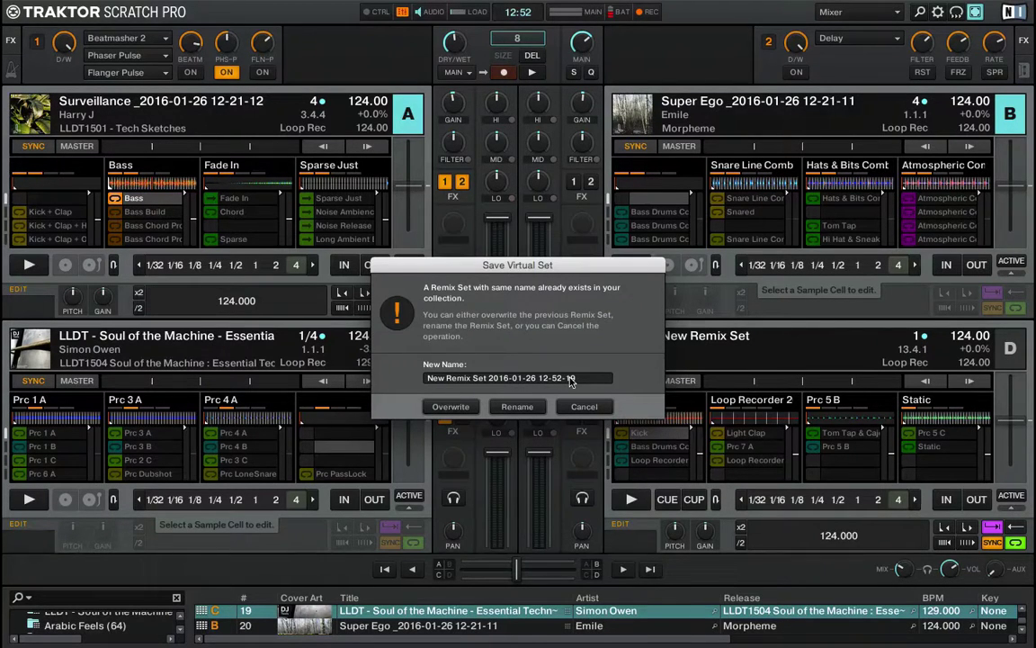
pyautogui.write('loops trial')
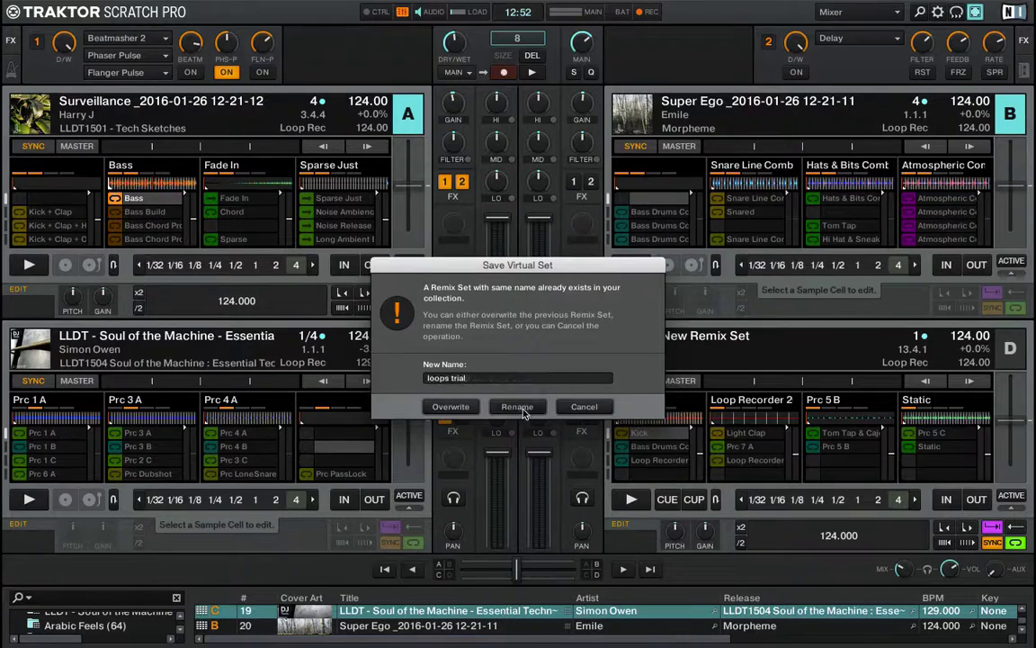
pyautogui.click(517, 406)
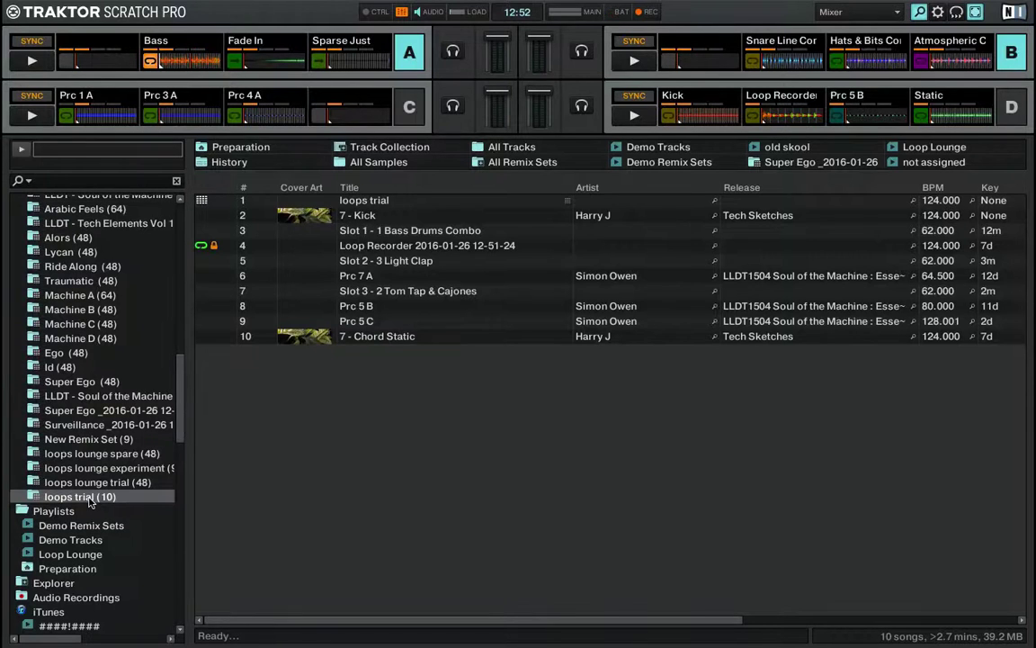
pyautogui.scroll(5, 186, 410)
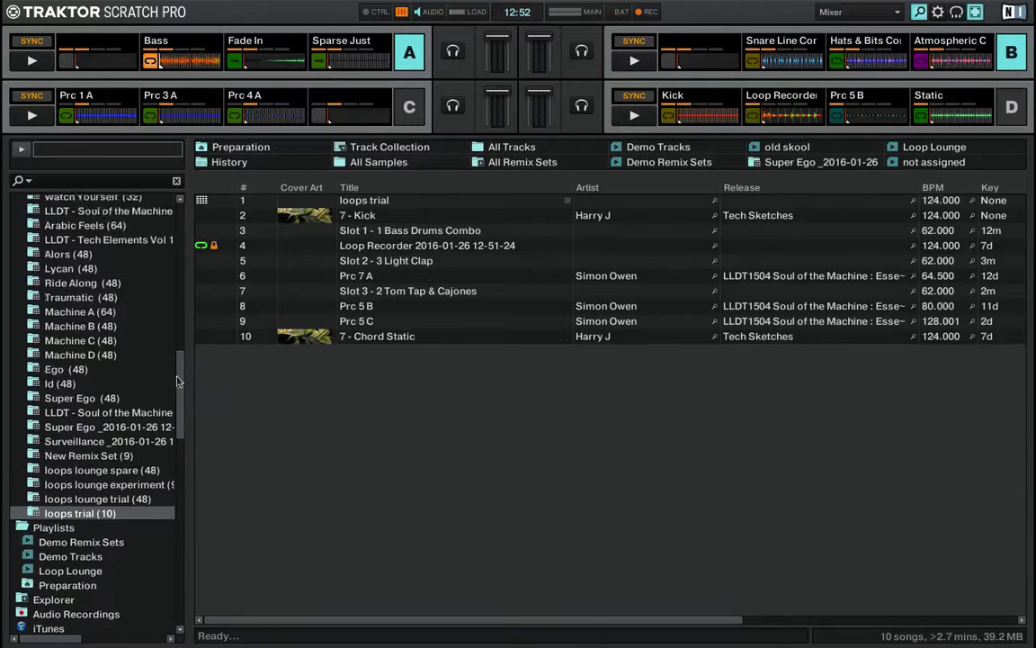
pyautogui.hotkey('ctrl', 'Tab')
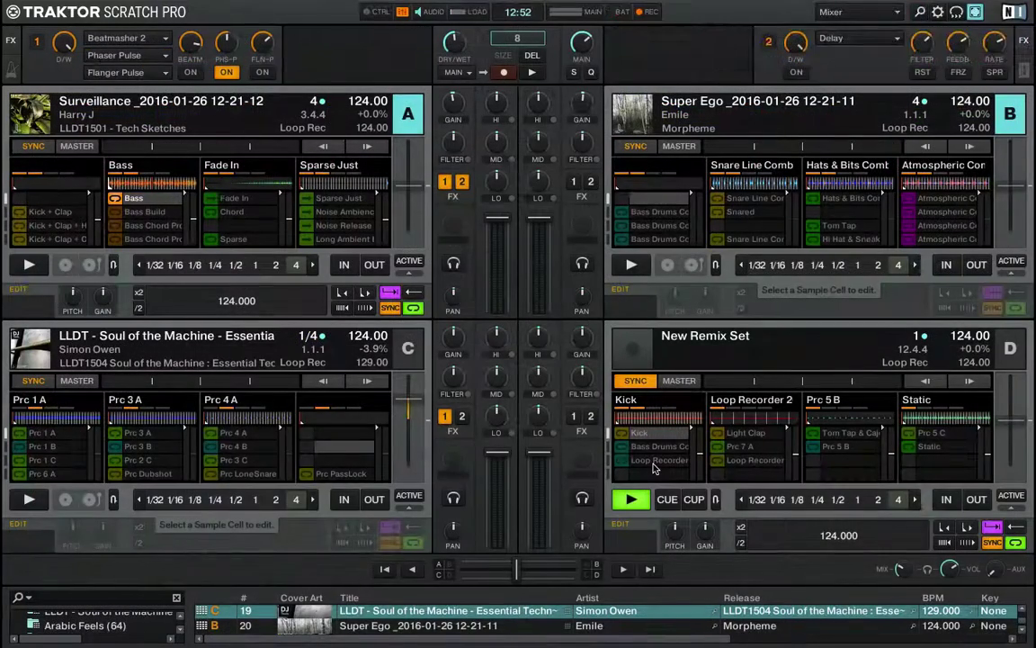